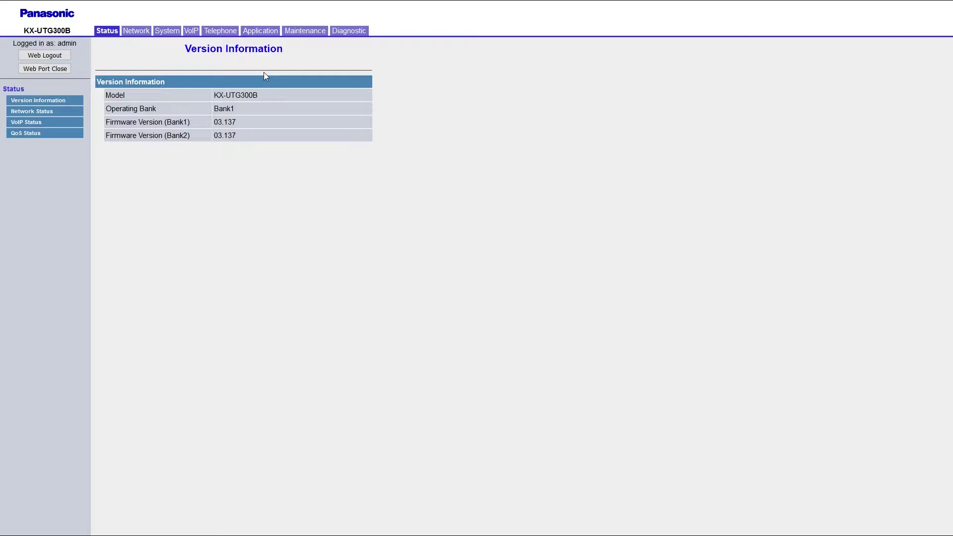
Step: Reset the KX-UTG300B to factory defaults from Reset & Restart and confirm the prompt
{"action": "left_click", "coordinate": [298, 33]}
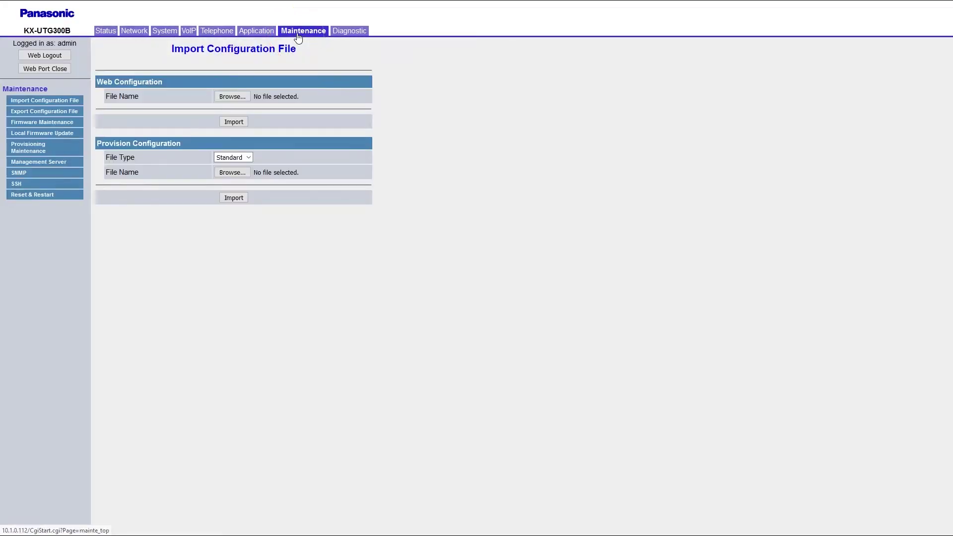
{"action": "left_click", "coordinate": [64, 198]}
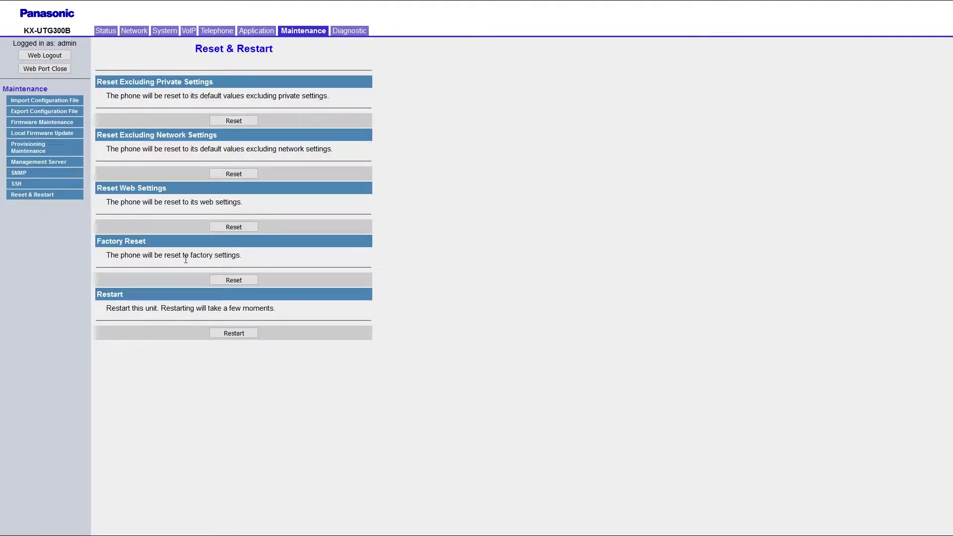
{"action": "left_click", "coordinate": [222, 279]}
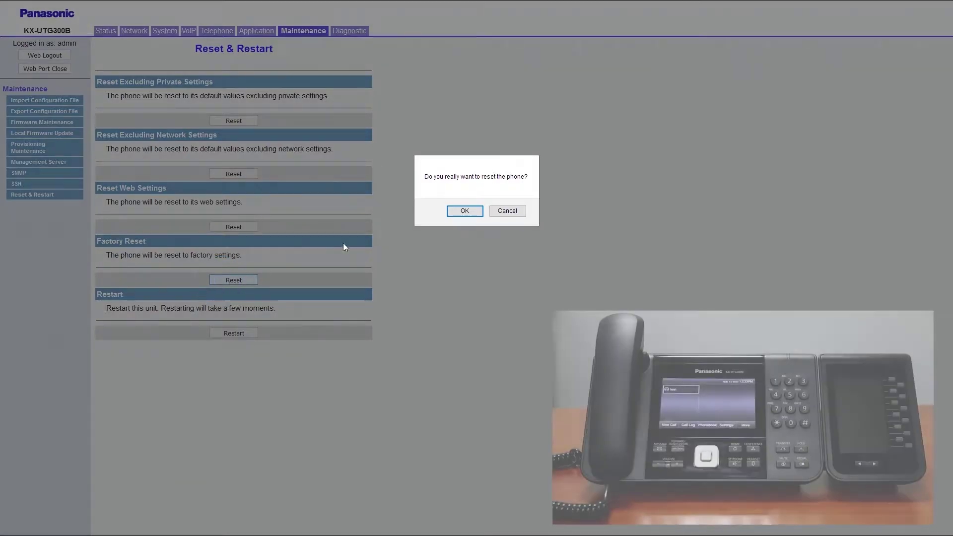
{"action": "left_click", "coordinate": [456, 213]}
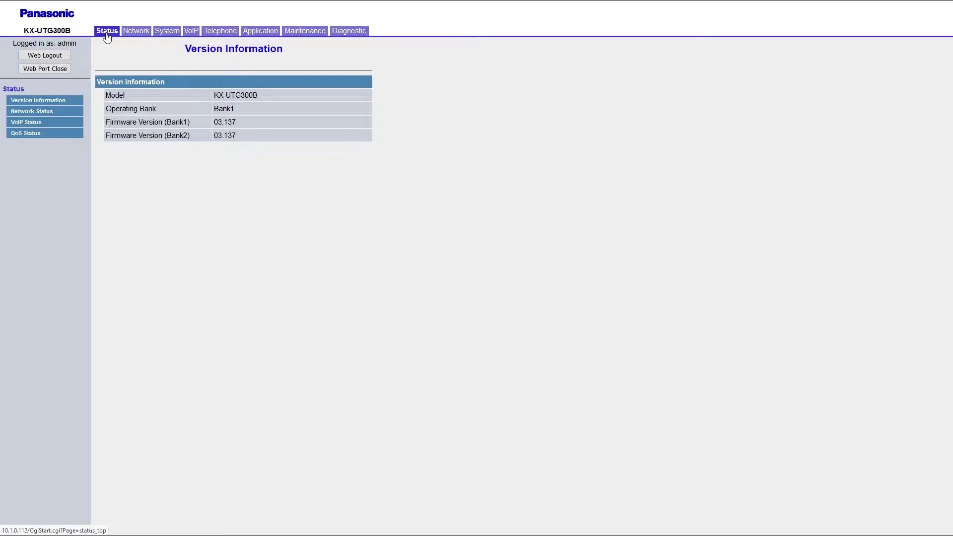
Step: Check on the Status page that Bank1 firmware version reads 03.137
{"action": "left_click", "coordinate": [106, 34]}
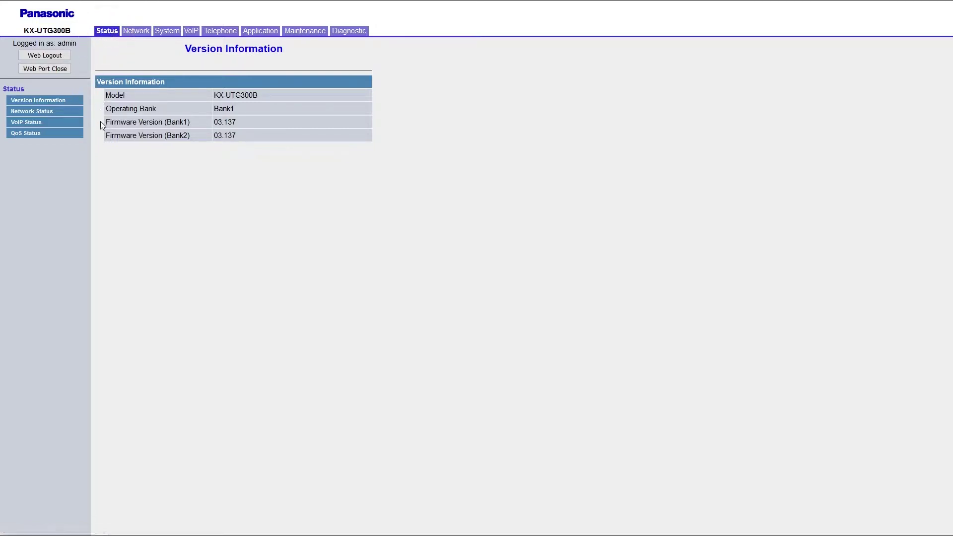
{"action": "left_click_drag", "start_coordinate": [105, 123], "coordinate": [229, 121]}
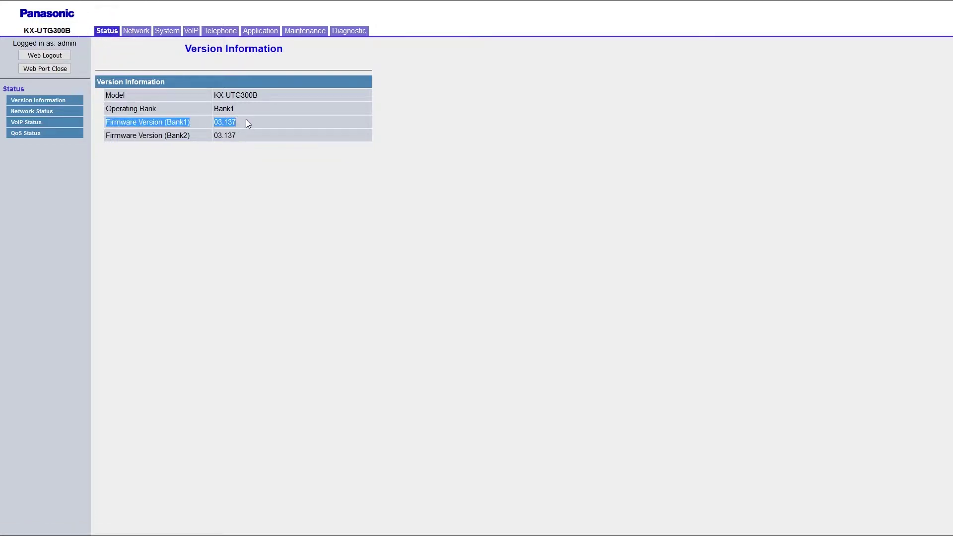
{"action": "left_click", "coordinate": [246, 119]}
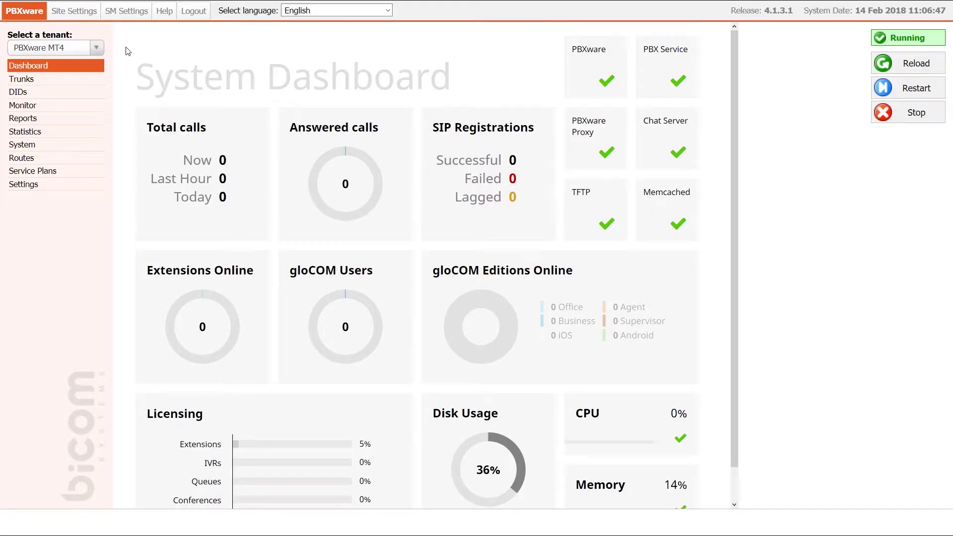
Step: Review Tenant 01's HTTP provisioning username and password, save it, and switch to Tenant 01 (#201)
{"action": "left_click", "coordinate": [64, 184]}
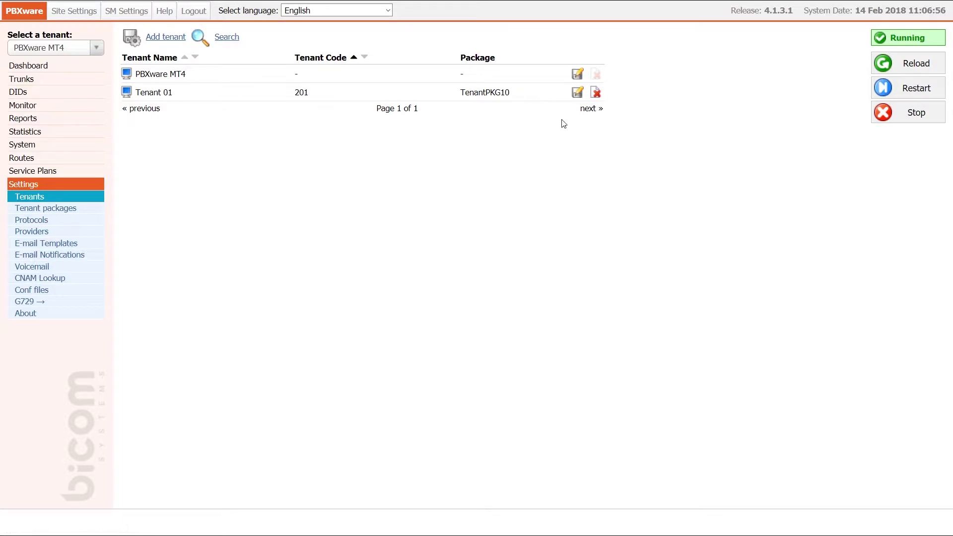
{"action": "left_click", "coordinate": [577, 93]}
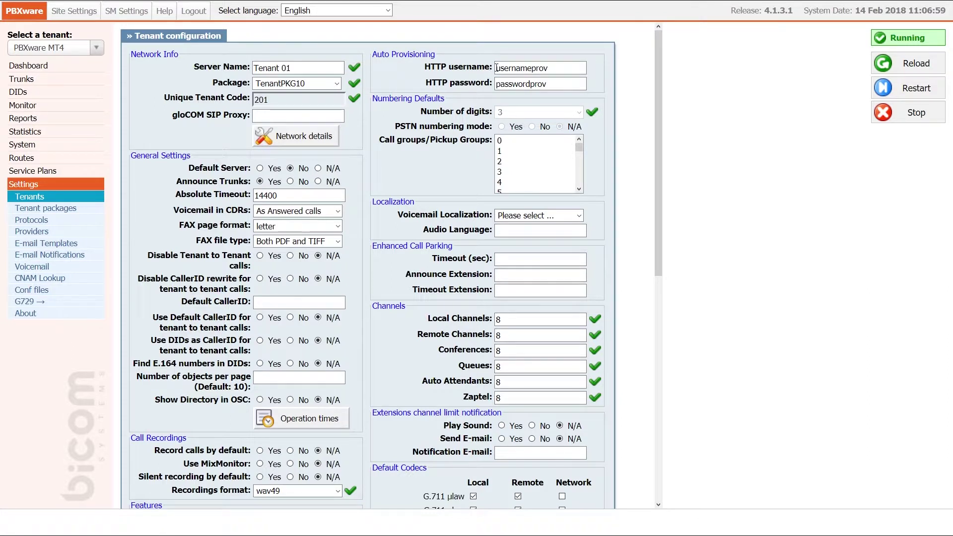
{"action": "left_click", "coordinate": [550, 68]}
{"action": "left_click_drag", "start_coordinate": [551, 68], "coordinate": [495, 85]}
{"action": "left_click", "coordinate": [495, 85]}
{"action": "scroll", "coordinate": [520, 97], "scroll_direction": "down", "scroll_amount": 8}
{"action": "left_click", "coordinate": [388, 482]}
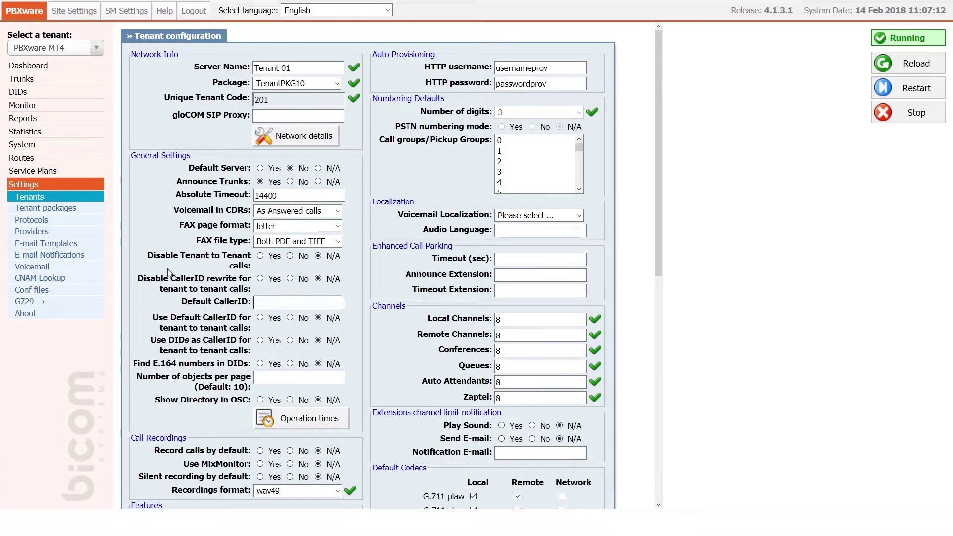
{"action": "left_click", "coordinate": [96, 48]}
{"action": "left_click", "coordinate": [81, 104]}
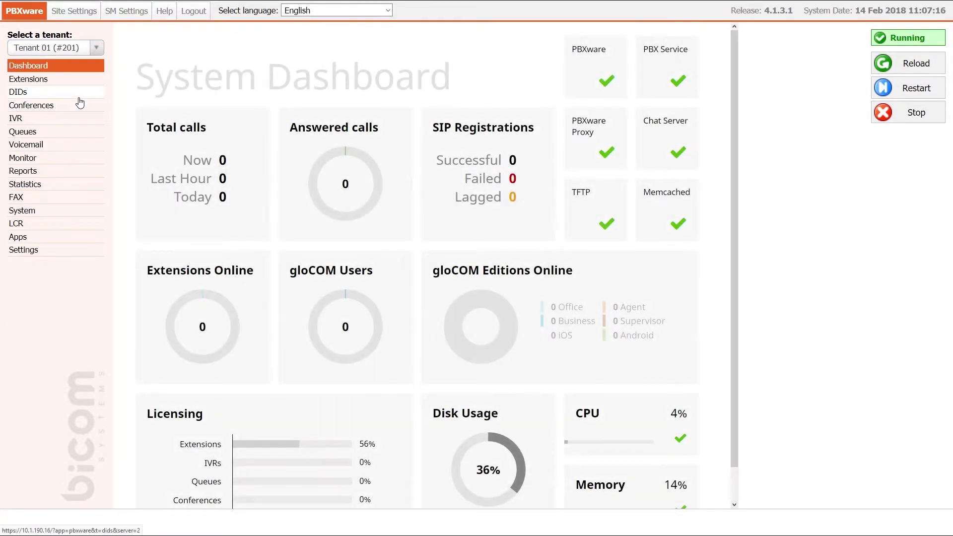
Step: Find the Panasonic KX-UTG300B in the tenant's UAD list and open it for editing
{"action": "left_click", "coordinate": [55, 250]}
{"action": "left_click", "coordinate": [51, 275]}
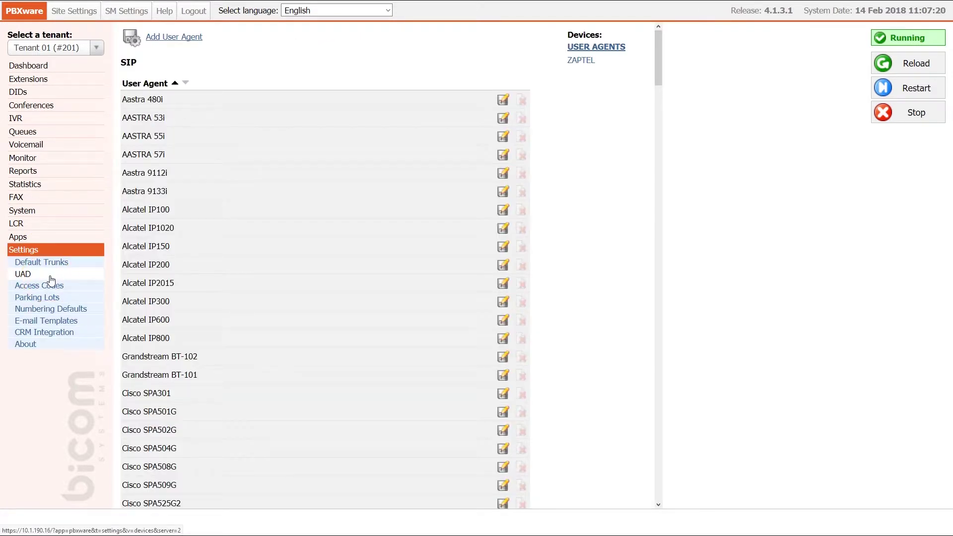
{"action": "key", "text": "ctrl+f"}
{"action": "type", "text": "300b"}
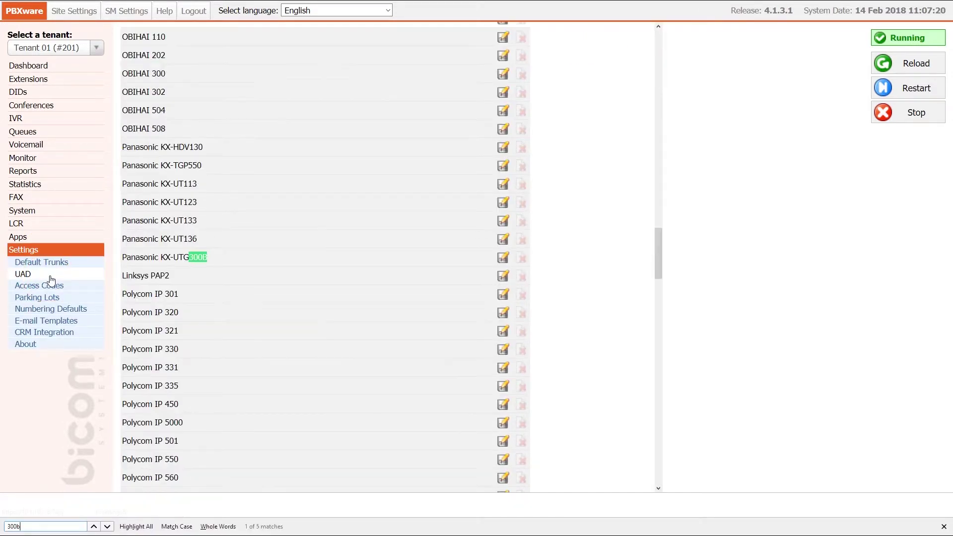
{"action": "left_click", "coordinate": [503, 257]}
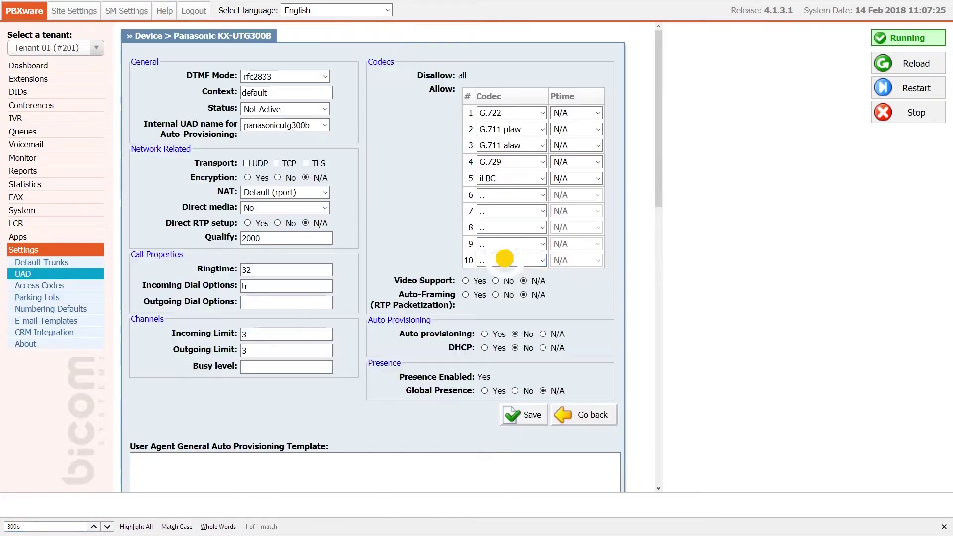
Step: Set the UAD to Active with Auto provisioning and DHCP both Yes, and save
{"action": "left_click", "coordinate": [325, 111]}
{"action": "left_click", "coordinate": [318, 142]}
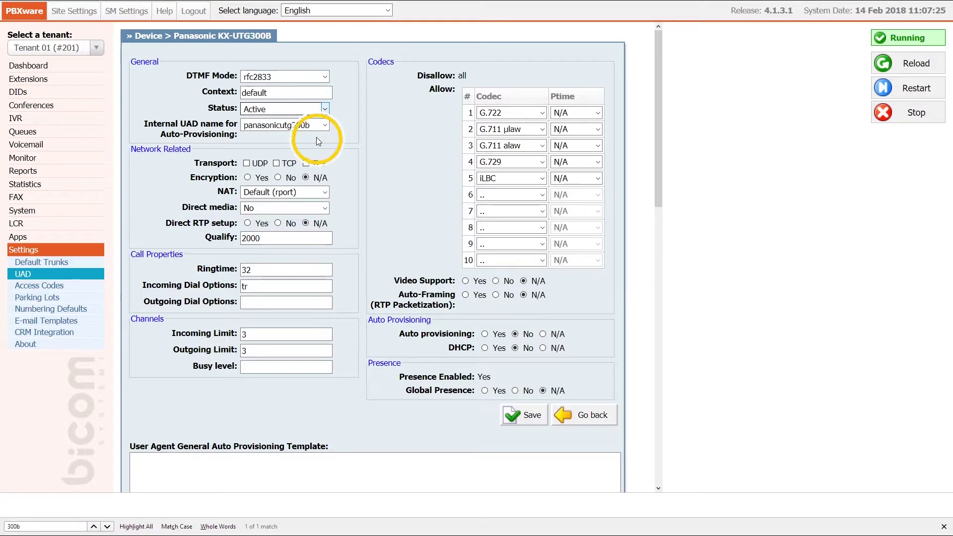
{"action": "left_click", "coordinate": [485, 336]}
{"action": "left_click", "coordinate": [485, 348]}
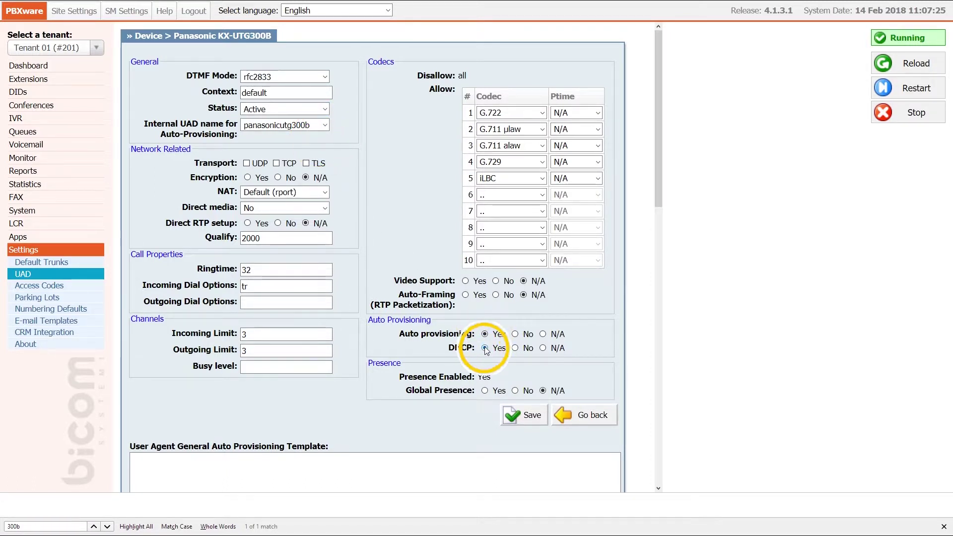
{"action": "left_click", "coordinate": [523, 421]}
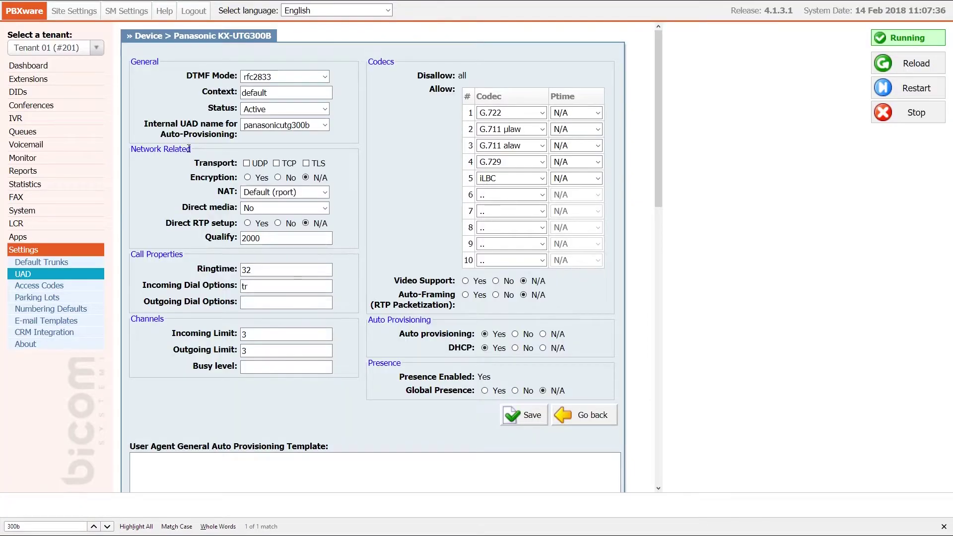
{"action": "left_click", "coordinate": [64, 79]}
Step: Start a new extension using UAD Panasonic KX-UTG300B with Location set to Remote
{"action": "left_click", "coordinate": [171, 43]}
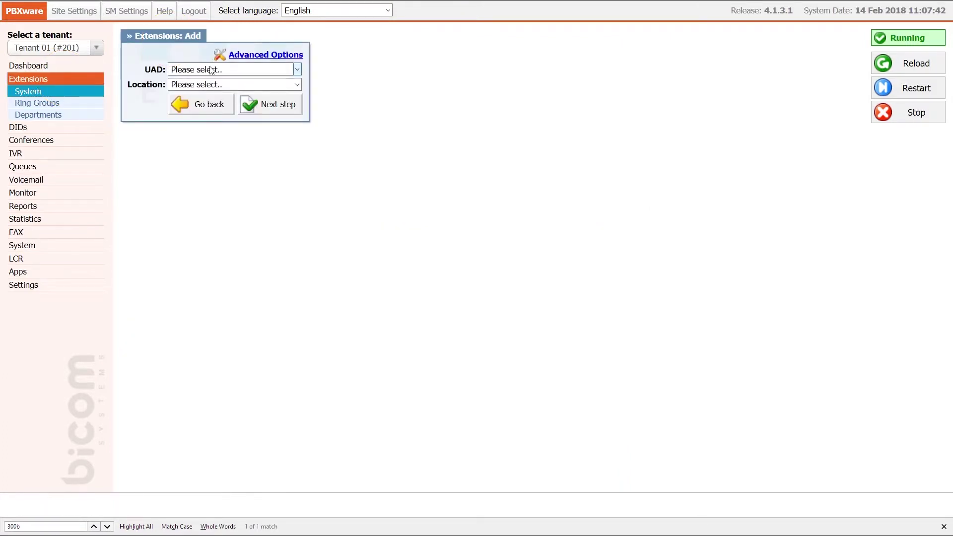
{"action": "left_click", "coordinate": [207, 69]}
{"action": "left_click", "coordinate": [229, 205]}
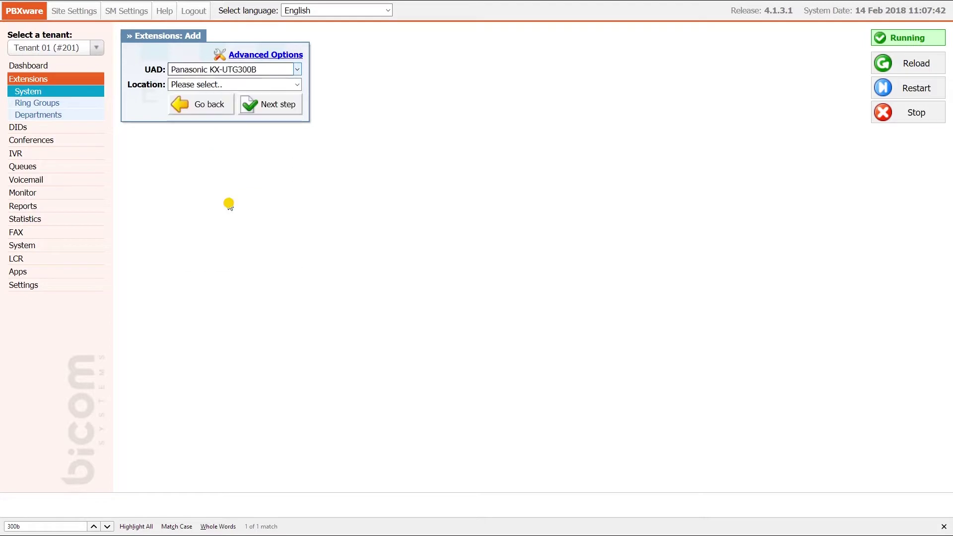
{"action": "left_click", "coordinate": [256, 85]}
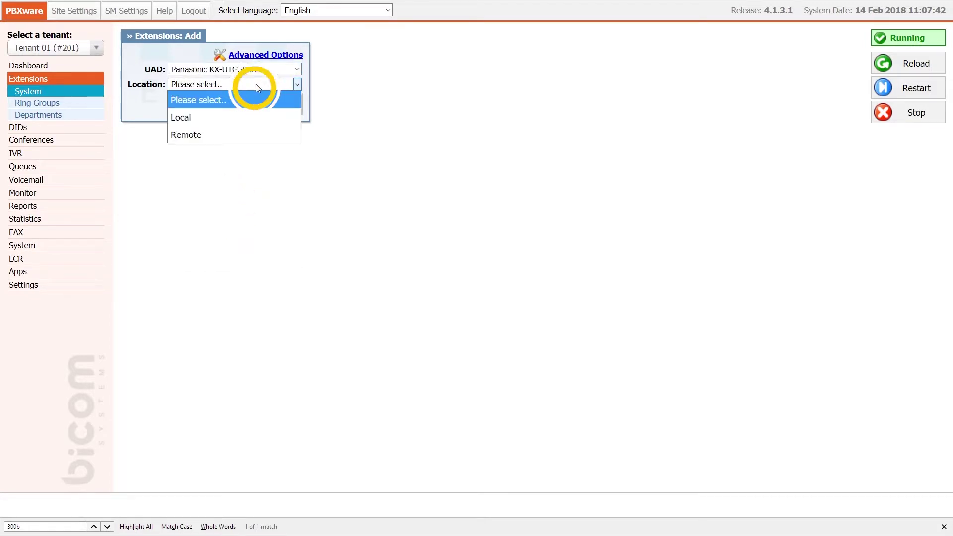
{"action": "left_click", "coordinate": [244, 132]}
{"action": "left_click", "coordinate": [265, 110]}
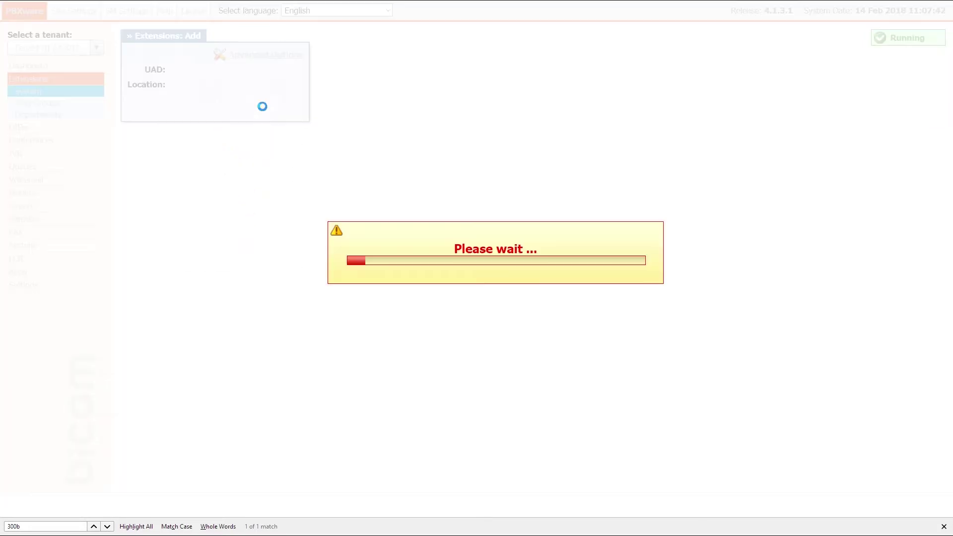
Step: Fill in name 'test', the user's e-mail address, and department None
{"action": "type", "text": "test"}
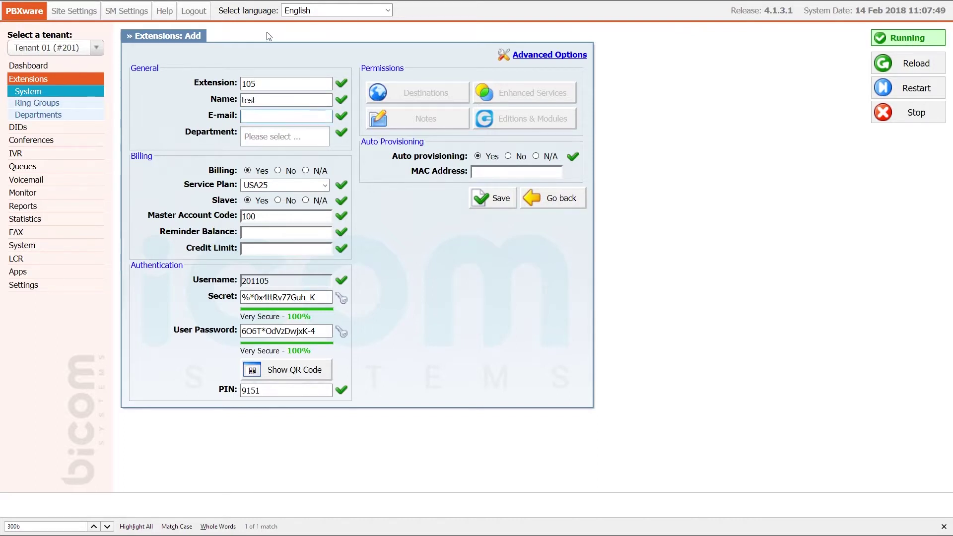
{"action": "key", "text": "Tab"}
{"action": "type", "text": "test@example.com"}
{"action": "key", "text": "Tab"}
{"action": "type", "text": "no"}
{"action": "key", "text": "Return"}
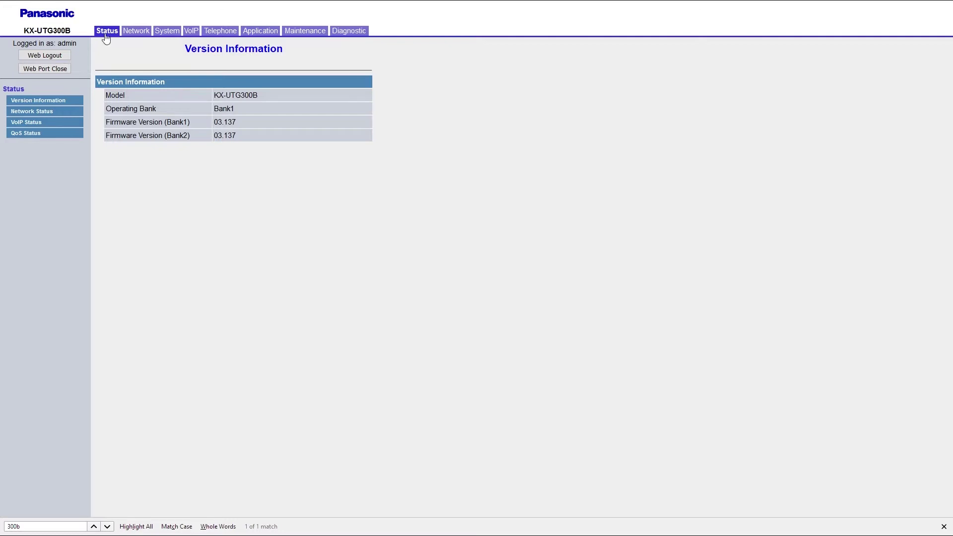
{"action": "left_click", "coordinate": [105, 32]}
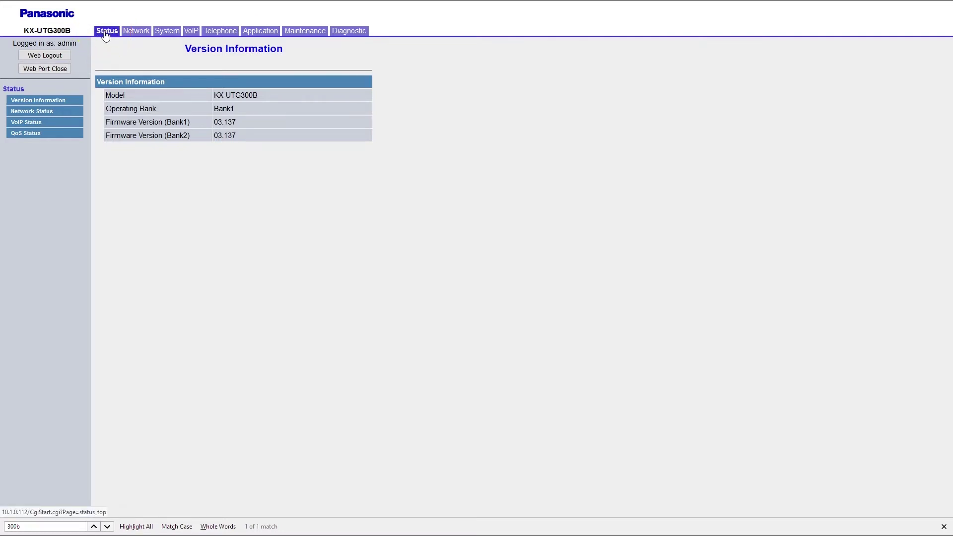
{"action": "left_click", "coordinate": [67, 112]}
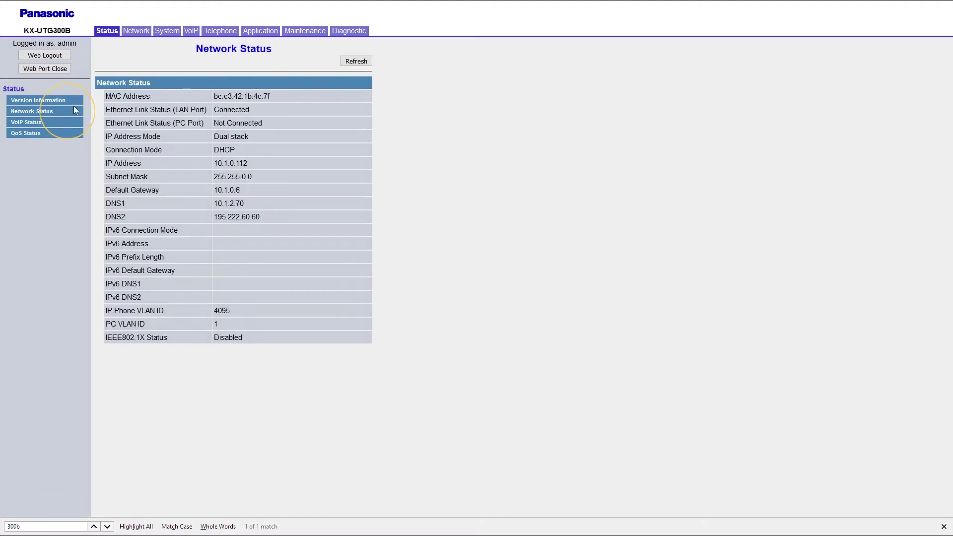
{"action": "left_click_drag", "start_coordinate": [105, 96], "coordinate": [285, 94]}
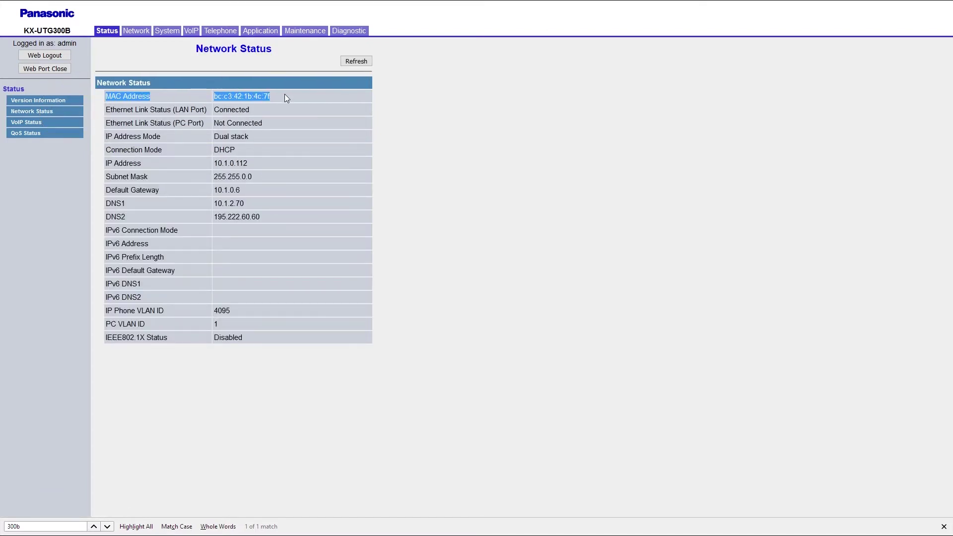
{"action": "left_click", "coordinate": [285, 95]}
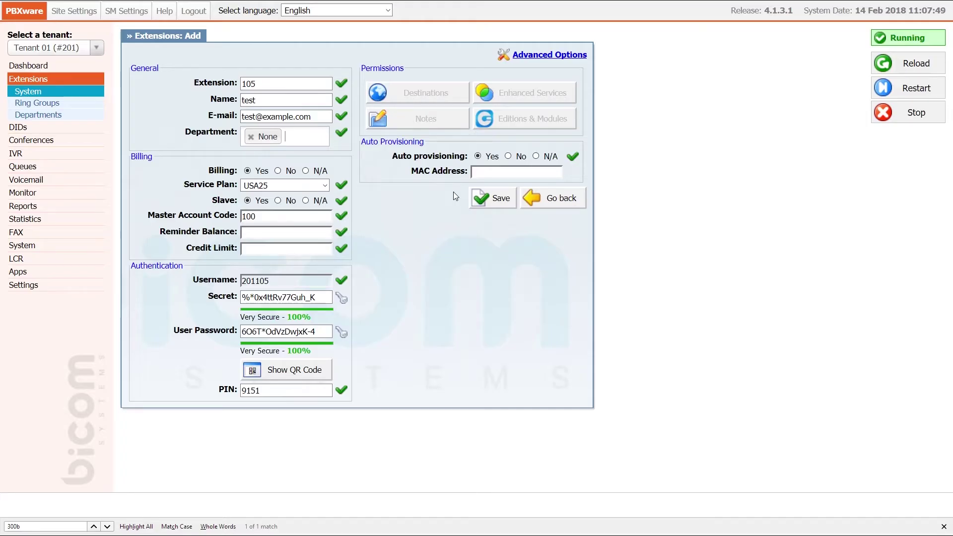
Step: Paste the MAC into extension 105's Auto Provisioning MAC field and save the extension
{"action": "type", "text": "bc:c3:42:1b:4c:7f"}
{"action": "left_click", "coordinate": [498, 199]}
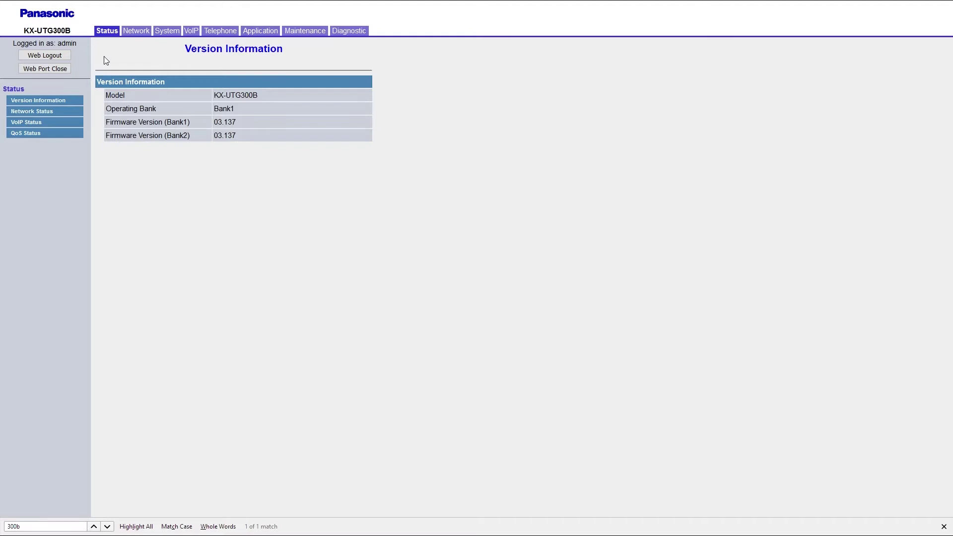
{"action": "left_click", "coordinate": [304, 31]}
{"action": "left_click", "coordinate": [40, 144]}
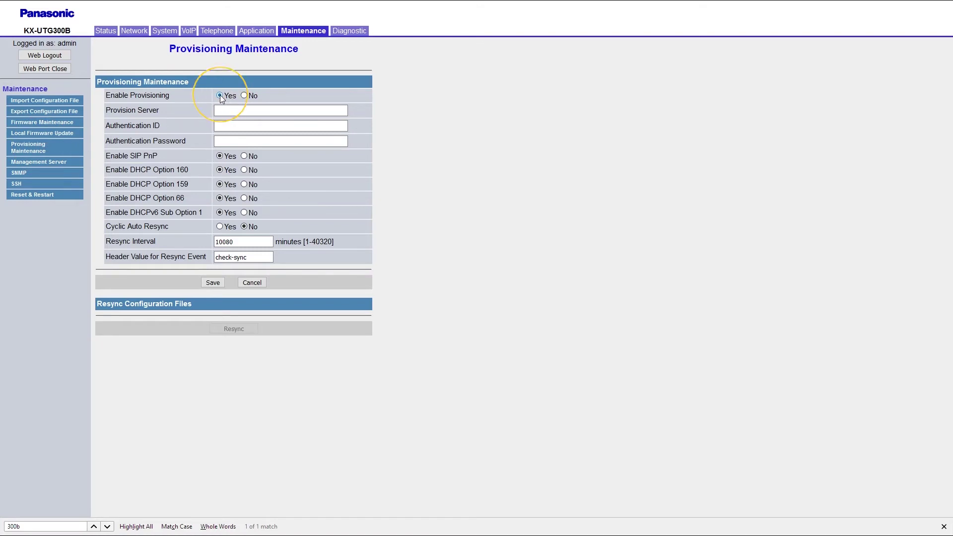
{"action": "left_click", "coordinate": [222, 109]}
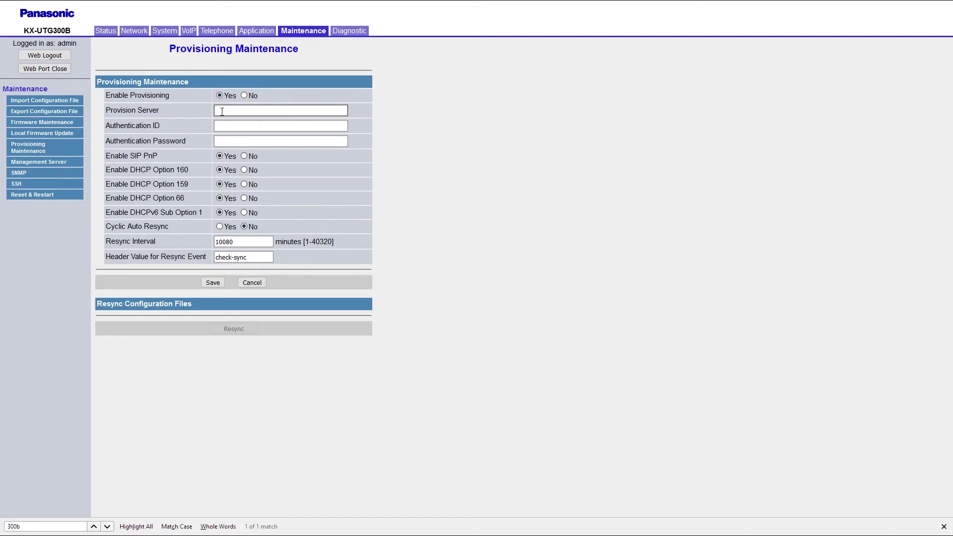
{"action": "type", "text": "htt"}
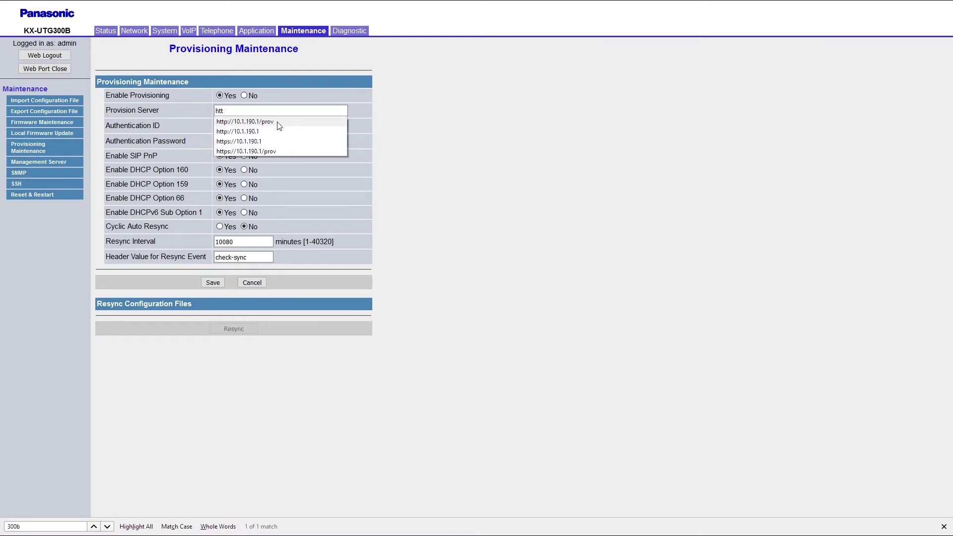
{"action": "left_click", "coordinate": [277, 122]}
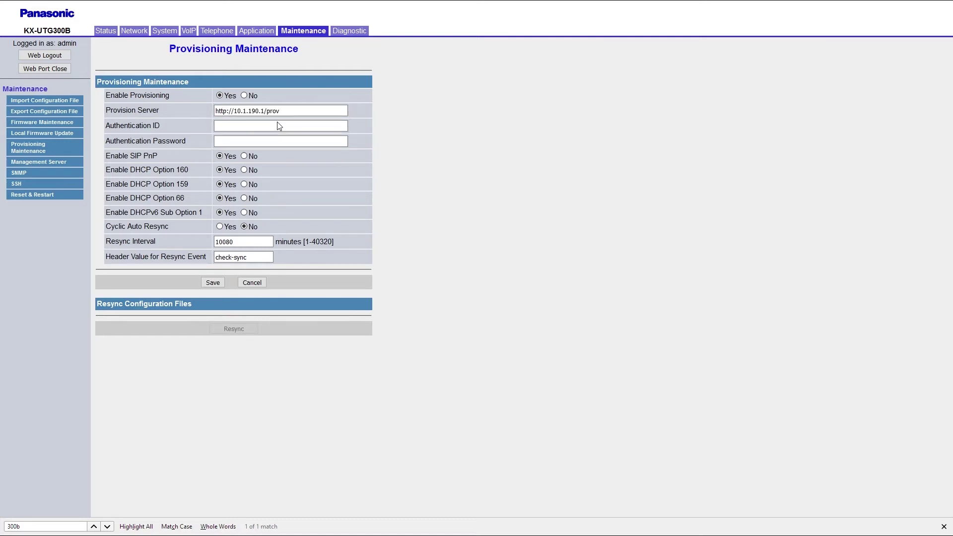
Step: Enter the provisioning authentication ID and password, save, and decline the browser's save-login prompt
{"action": "left_click", "coordinate": [280, 126]}
{"action": "type", "text": "usernameprov"}
{"action": "key", "text": "Tab"}
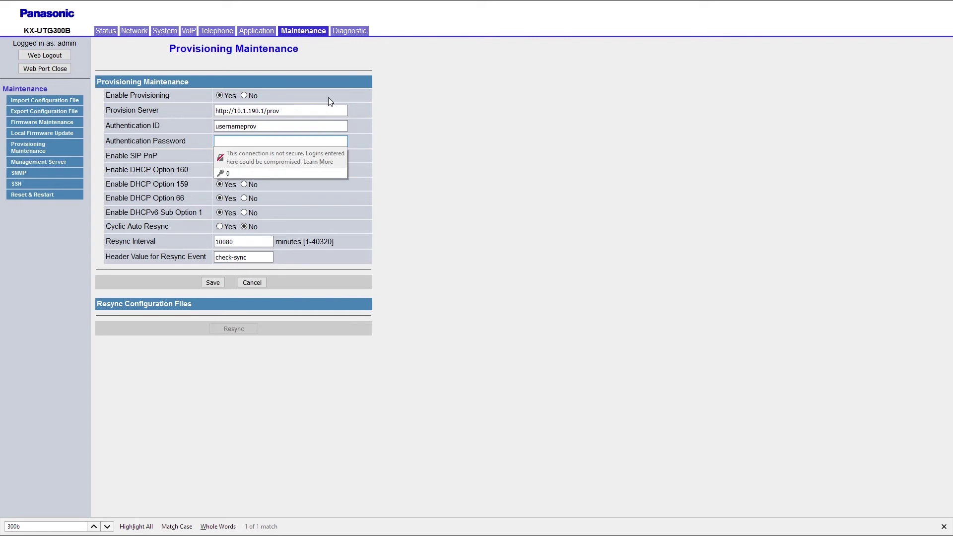
{"action": "key", "text": "ctrl+v"}
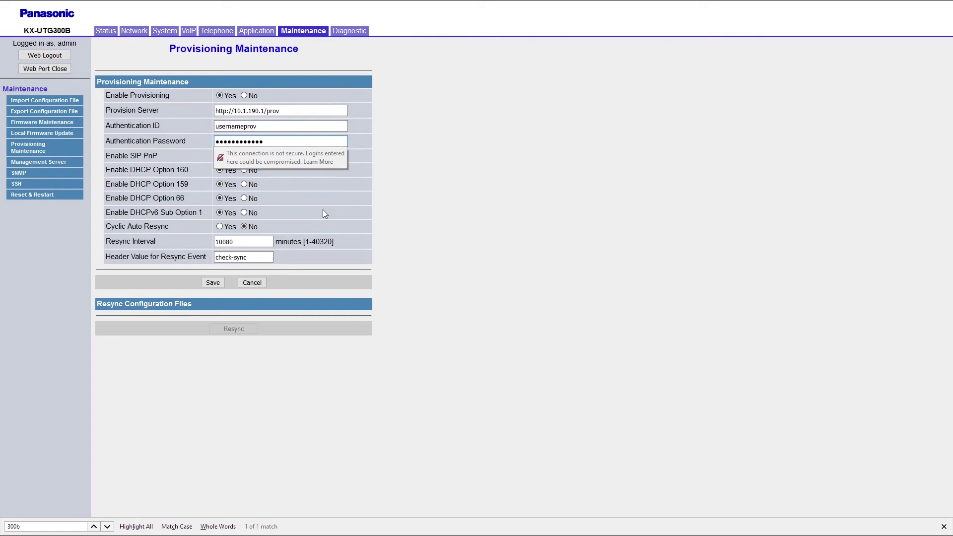
{"action": "left_click", "coordinate": [217, 281]}
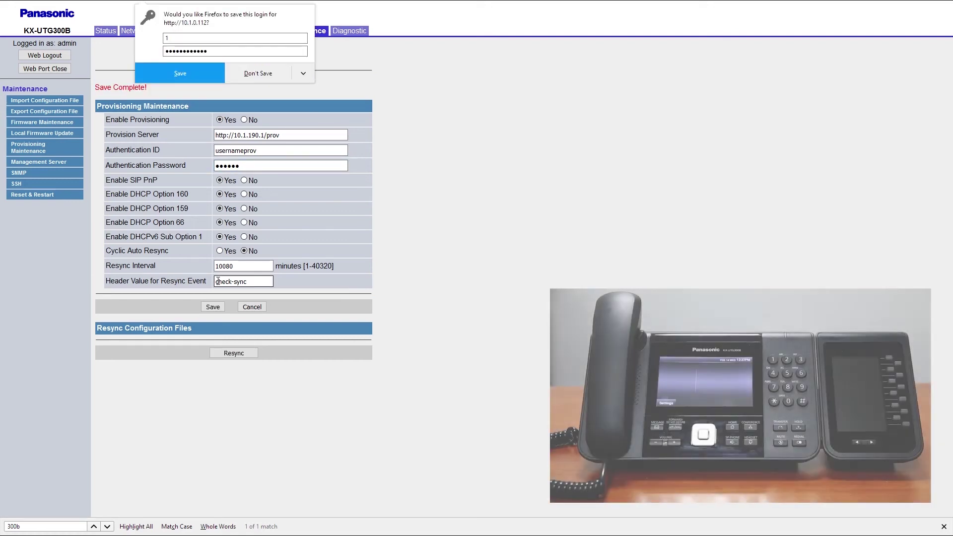
{"action": "left_click", "coordinate": [264, 78]}
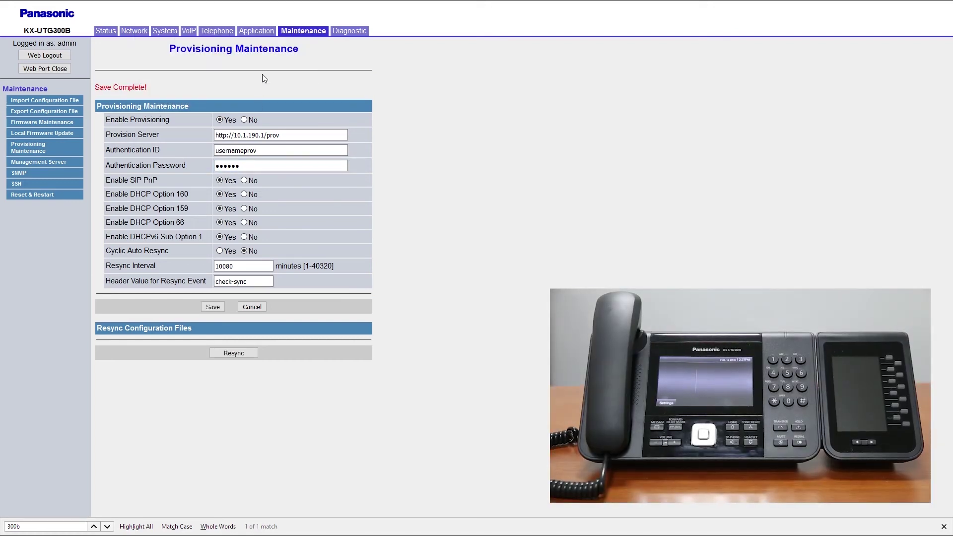